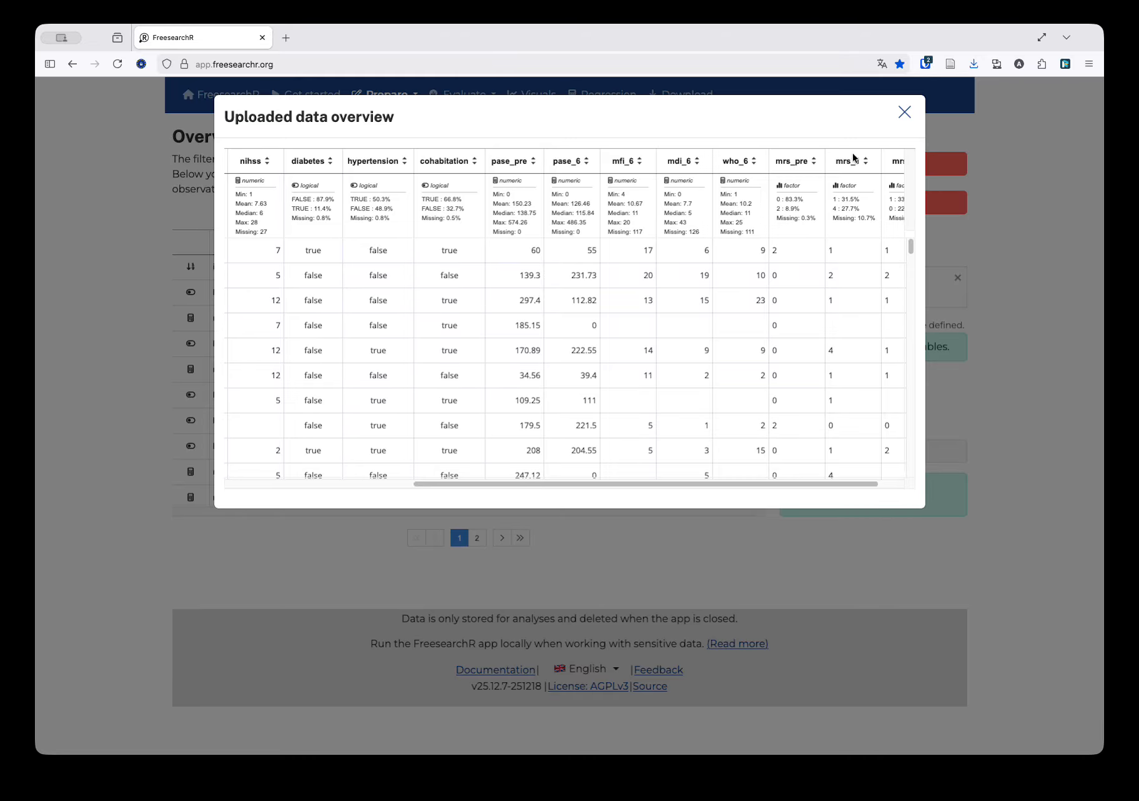
# Close the uploaded data overview and examine the distribution plots of active, age and nihss in the summary table
pyautogui.click(905, 113)
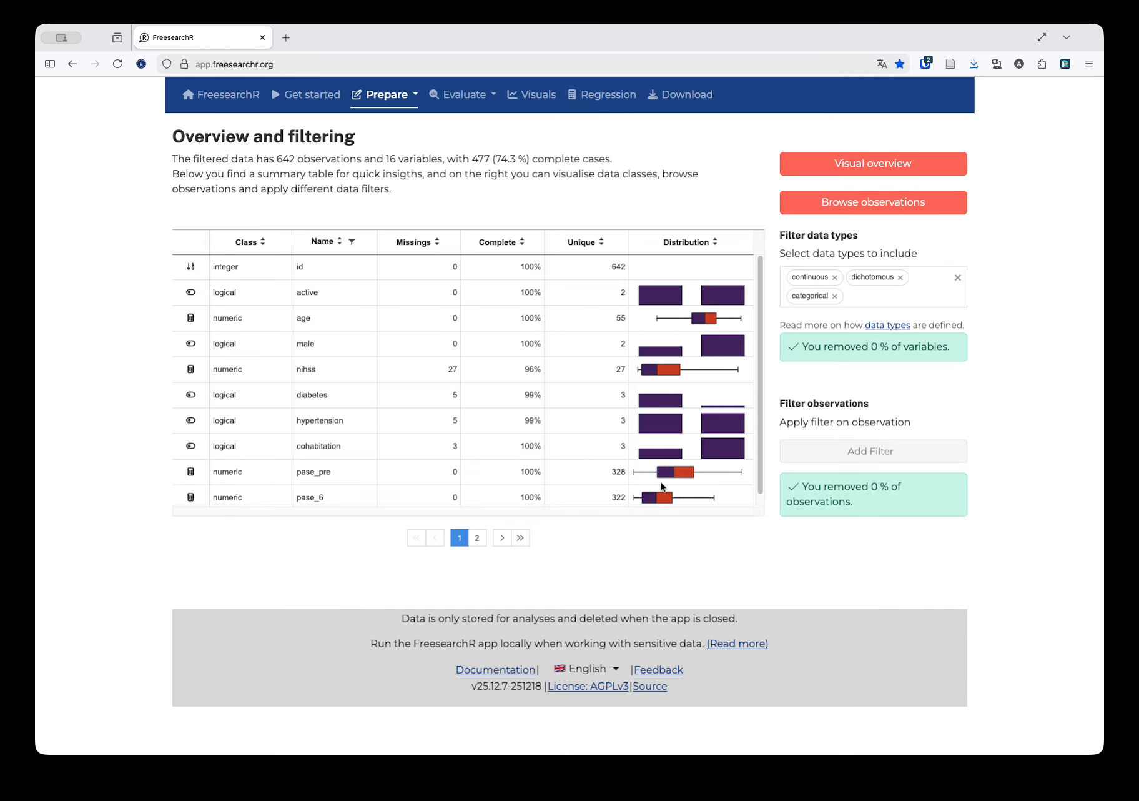
pyautogui.moveTo(684, 296)
pyautogui.moveTo(757, 272)
pyautogui.mouseDown()
pyautogui.moveTo(768, 302)
pyautogui.moveTo(758, 266)
pyautogui.mouseUp()
pyautogui.moveTo(669, 288)
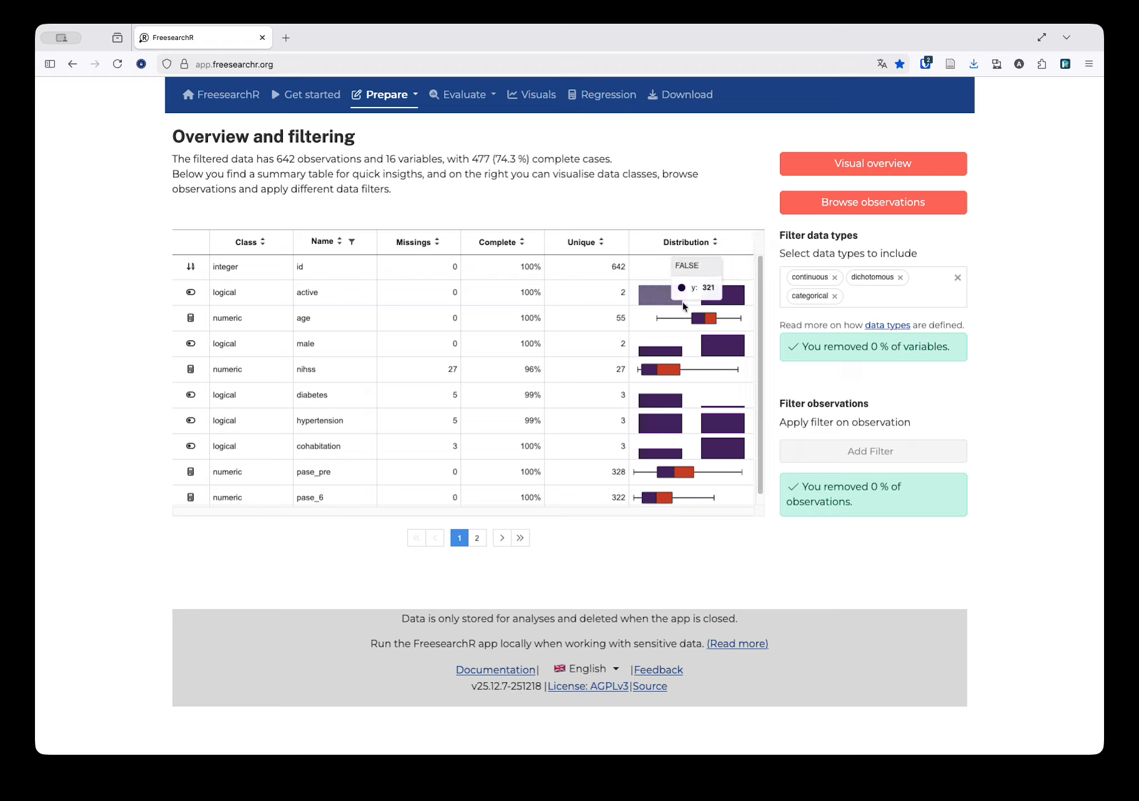
pyautogui.moveTo(715, 301)
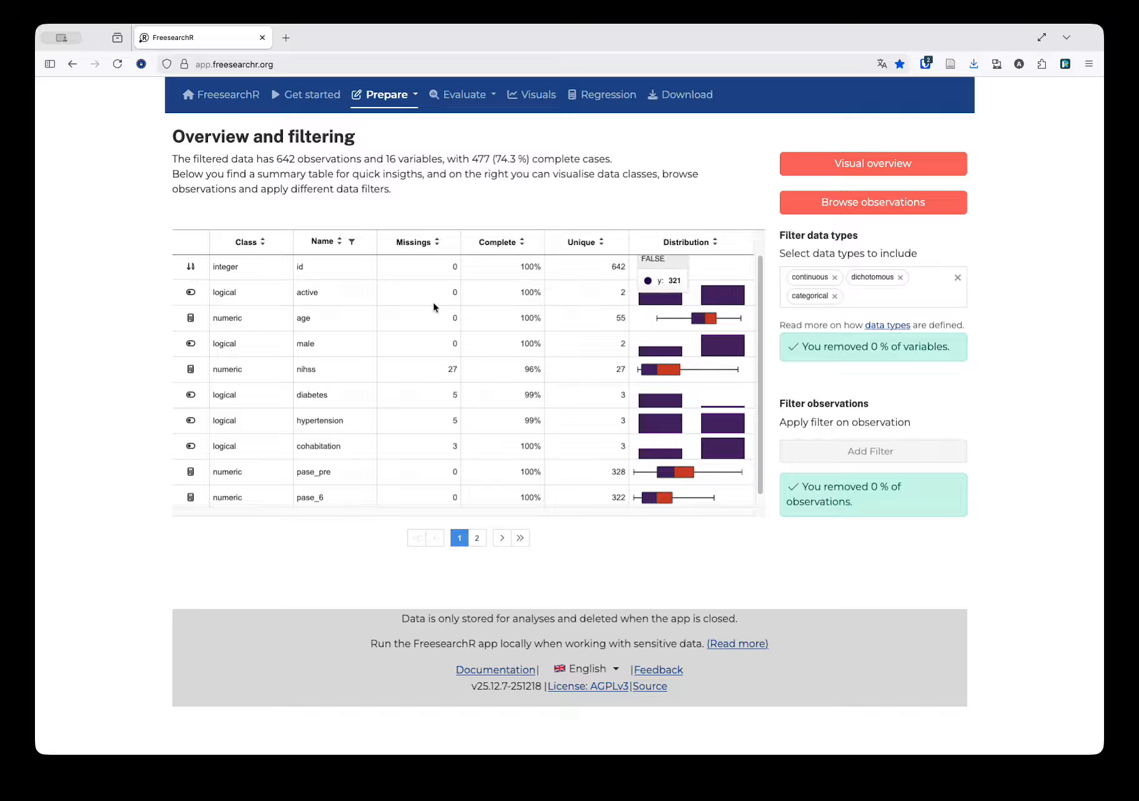
pyautogui.scroll(-1, 377, 347)
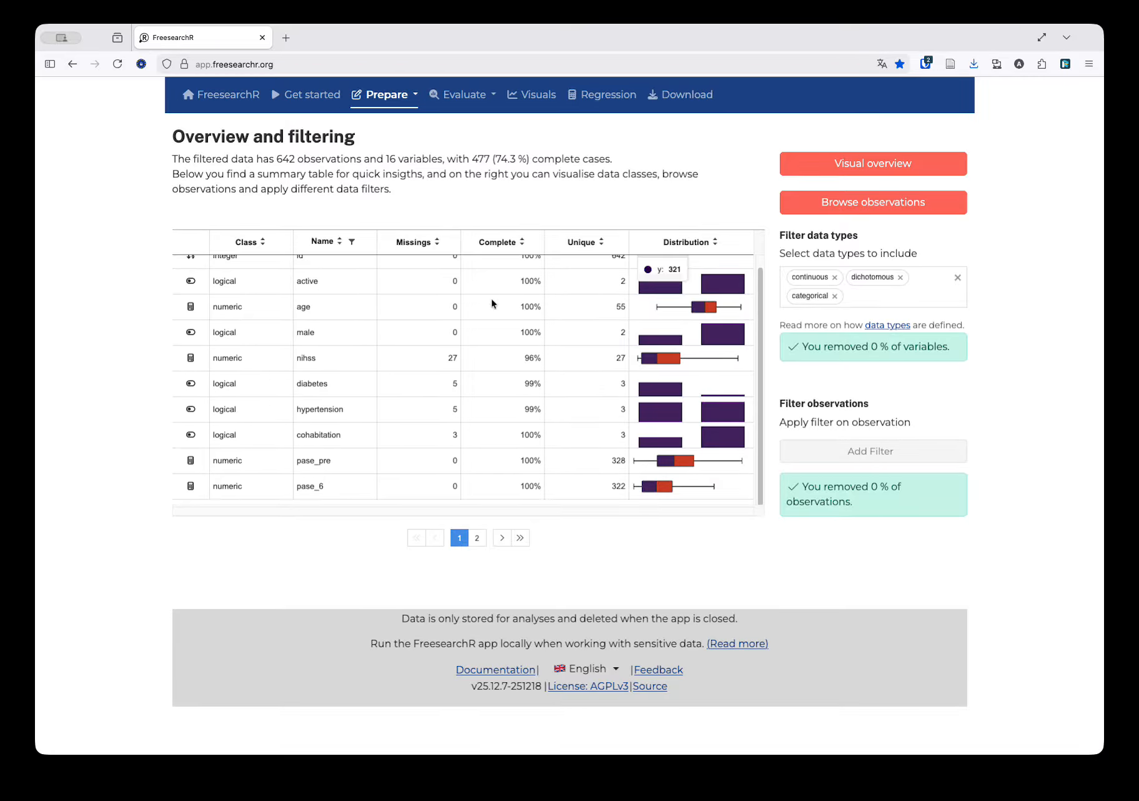
pyautogui.scroll(1, 487, 302)
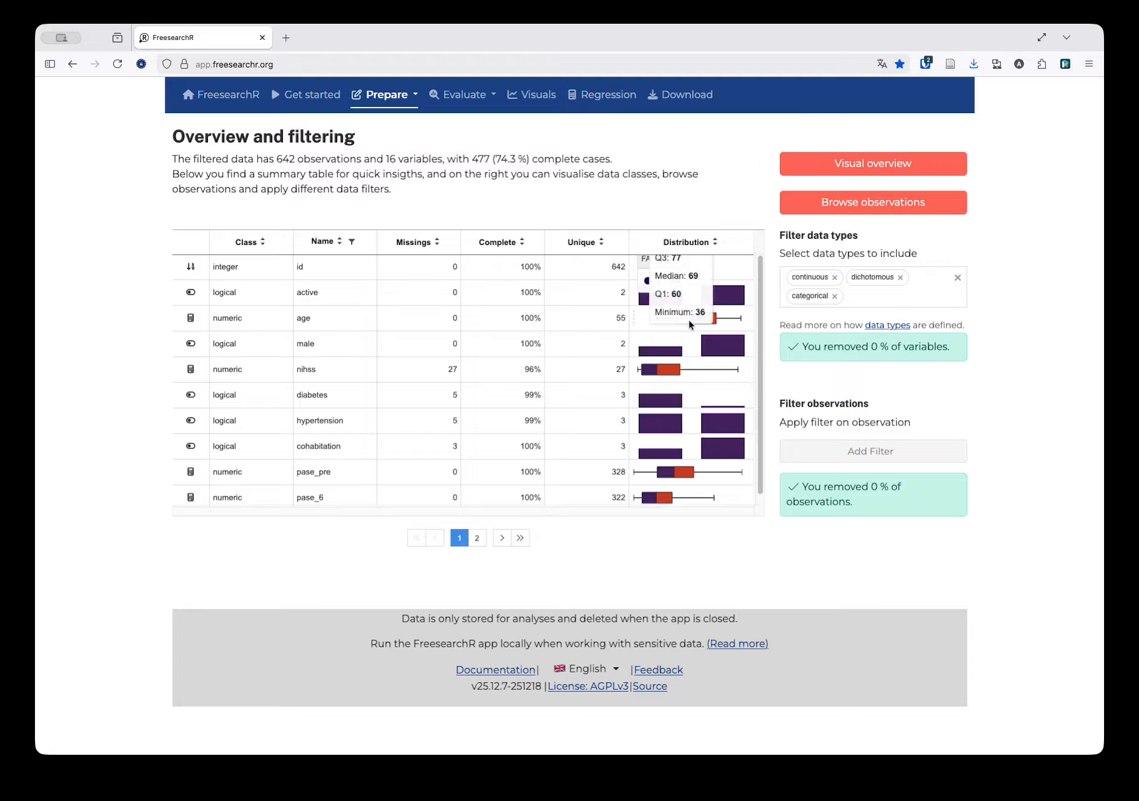
pyautogui.moveTo(656, 366)
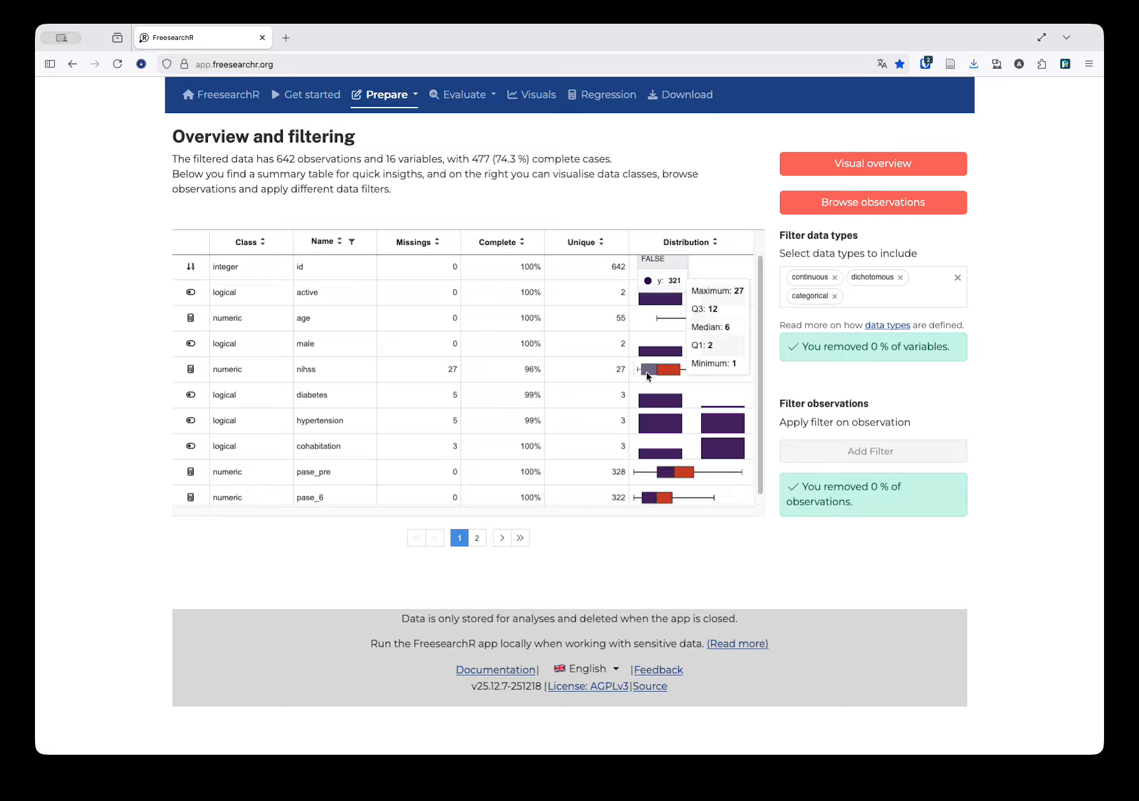
pyautogui.scroll(-1, 572, 390)
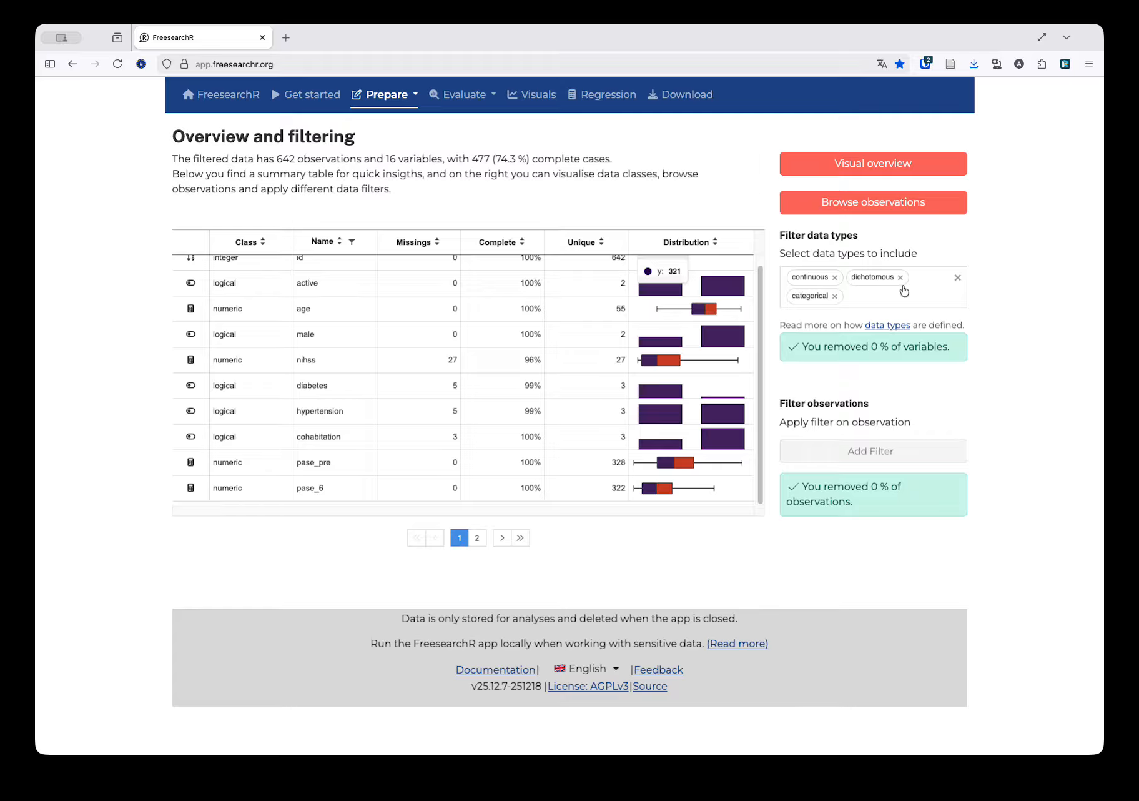
# Exclude categorical variables from the data type filter, leaving continuous and dichotomous included
pyautogui.click(835, 296)
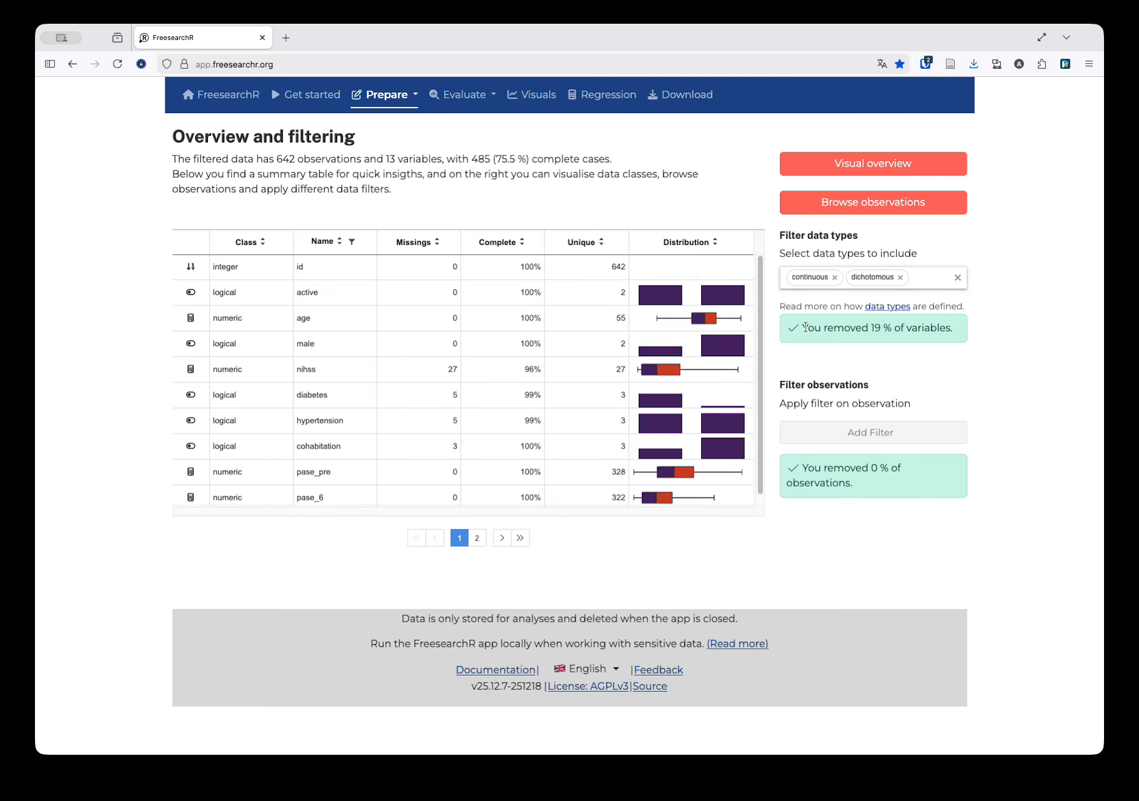
pyautogui.moveTo(803, 327); pyautogui.dragTo(919, 331)
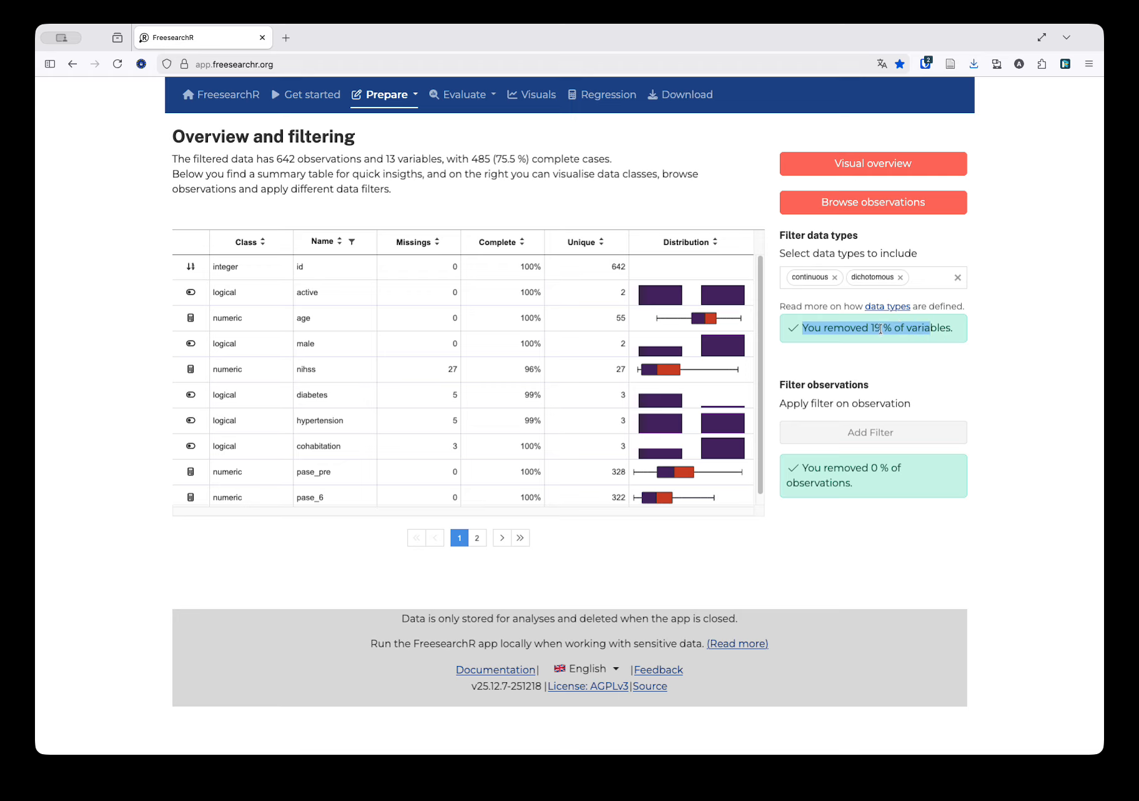
pyautogui.click(900, 342)
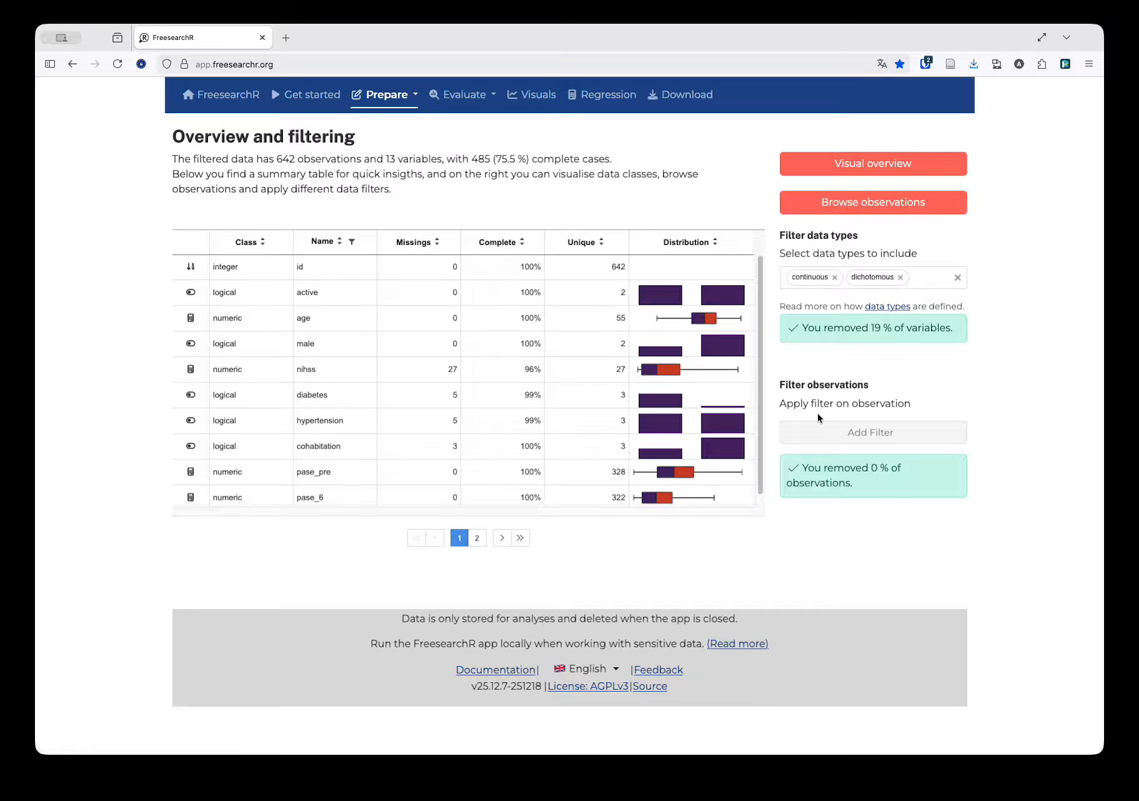
# Add an observation filter on age and restrict its range to 53–82
pyautogui.click(844, 437)
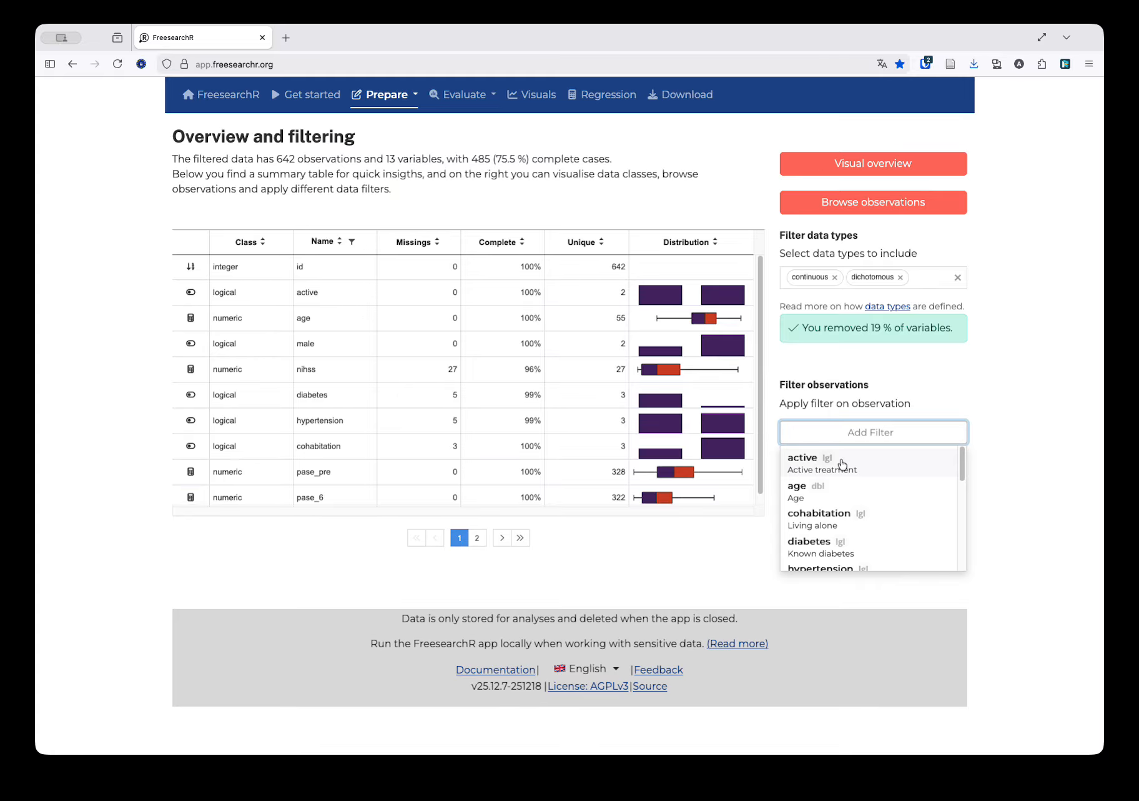
pyautogui.click(817, 497)
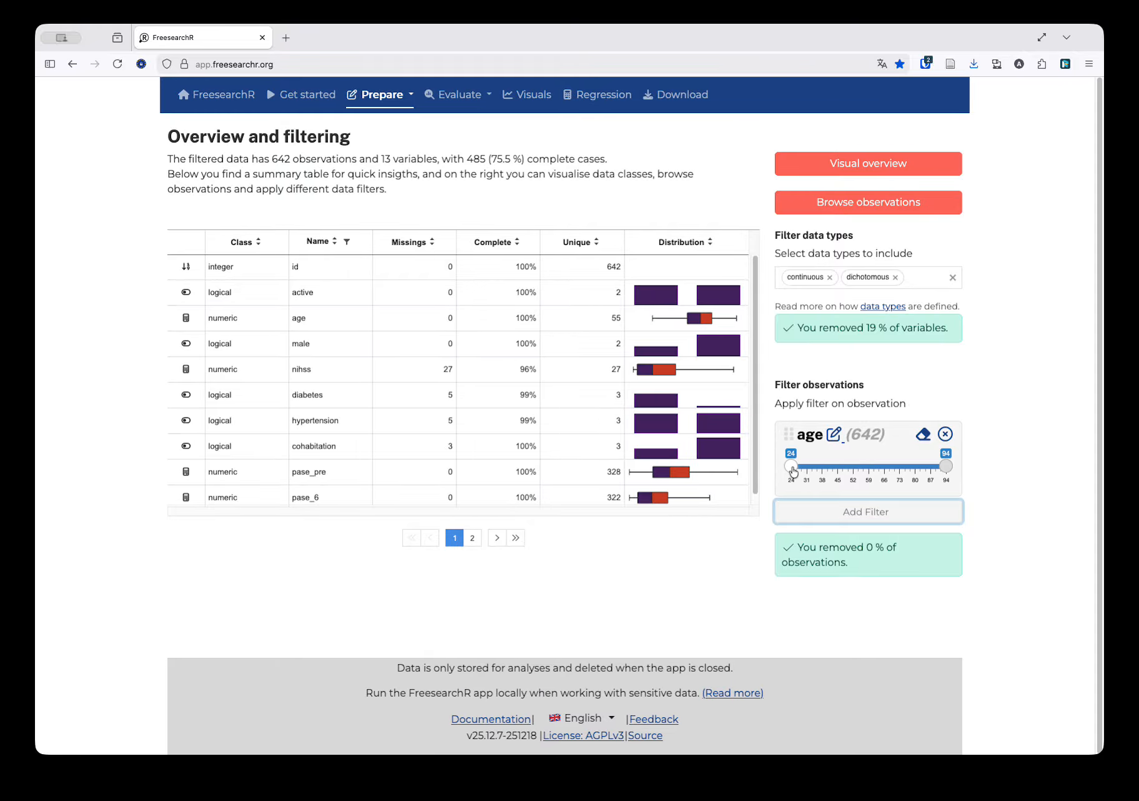
pyautogui.moveTo(791, 470); pyautogui.dragTo(853, 470)
pyautogui.moveTo(946, 467); pyautogui.dragTo(920, 468)
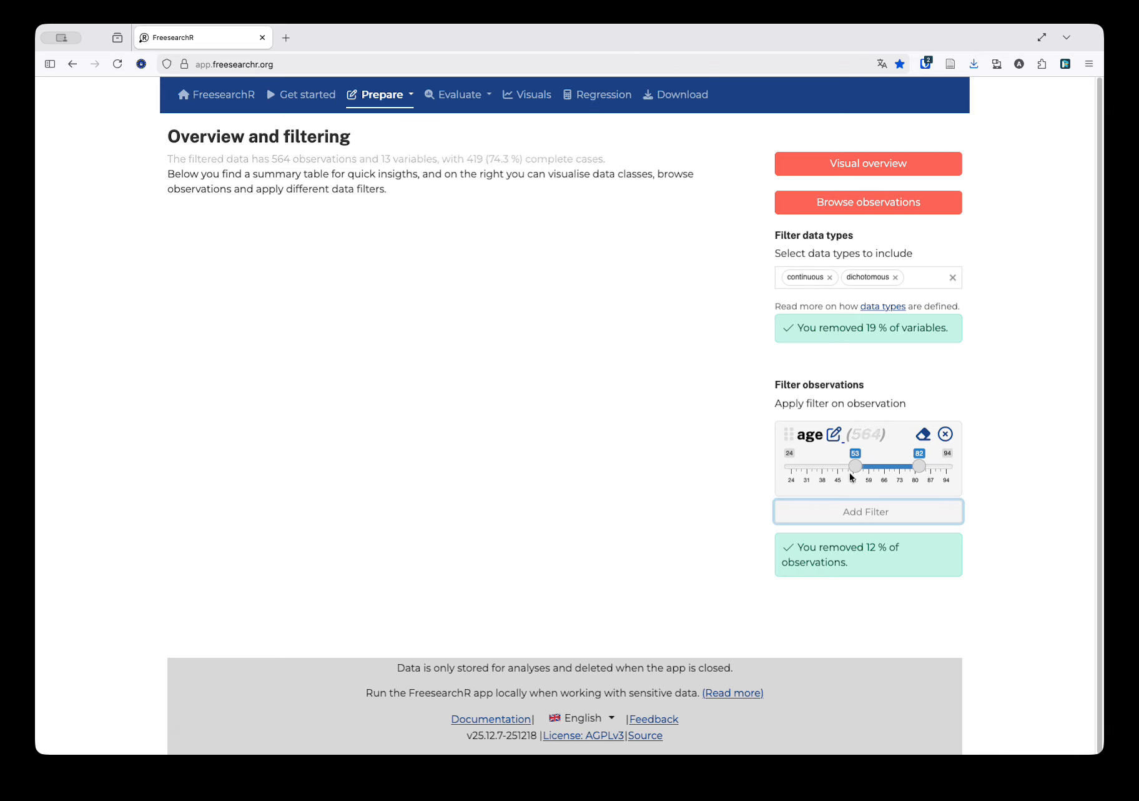
# Add an observation filter on mdi_6 and exclude its missing values
pyautogui.click(862, 512)
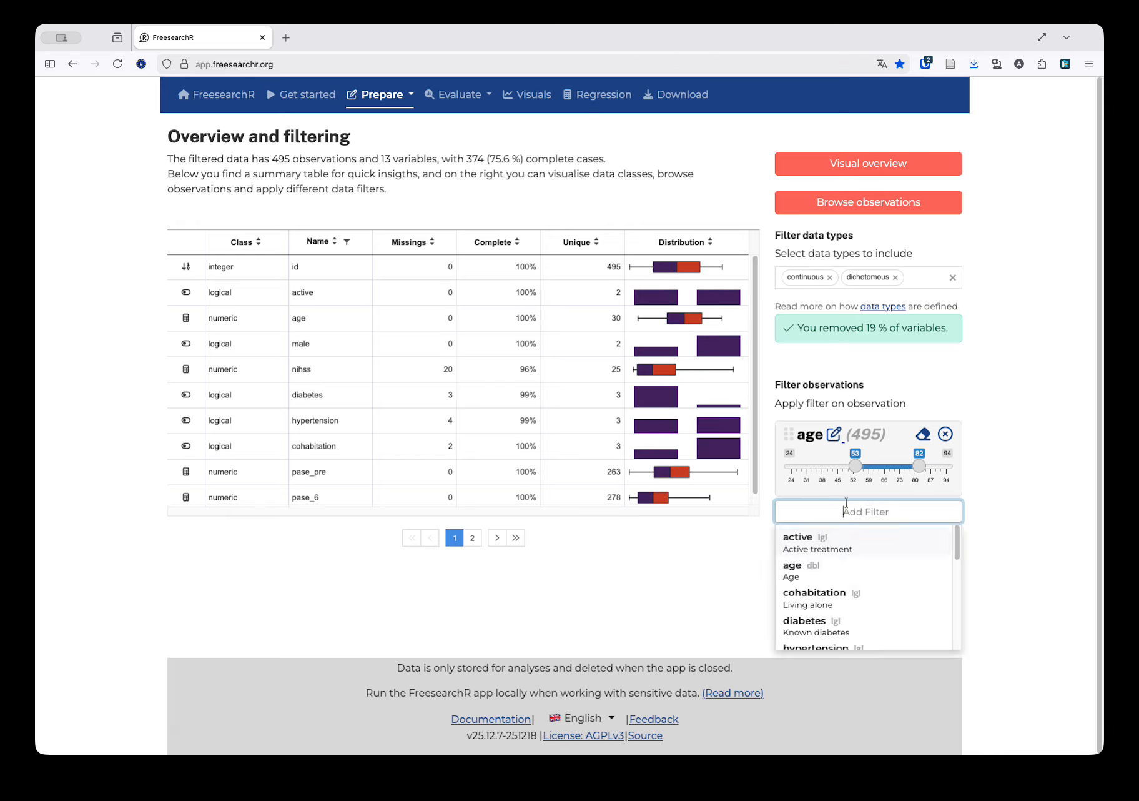
pyautogui.scroll(-4, 866, 563)
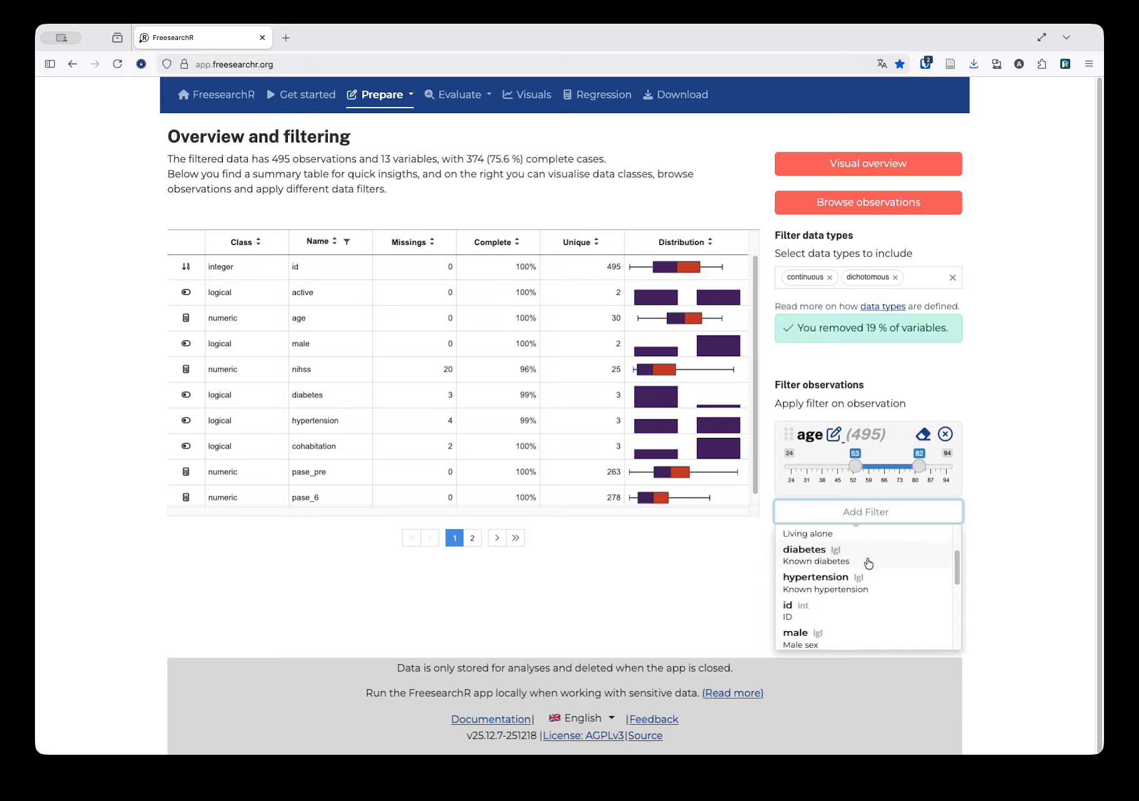
pyautogui.scroll(-1, 870, 564)
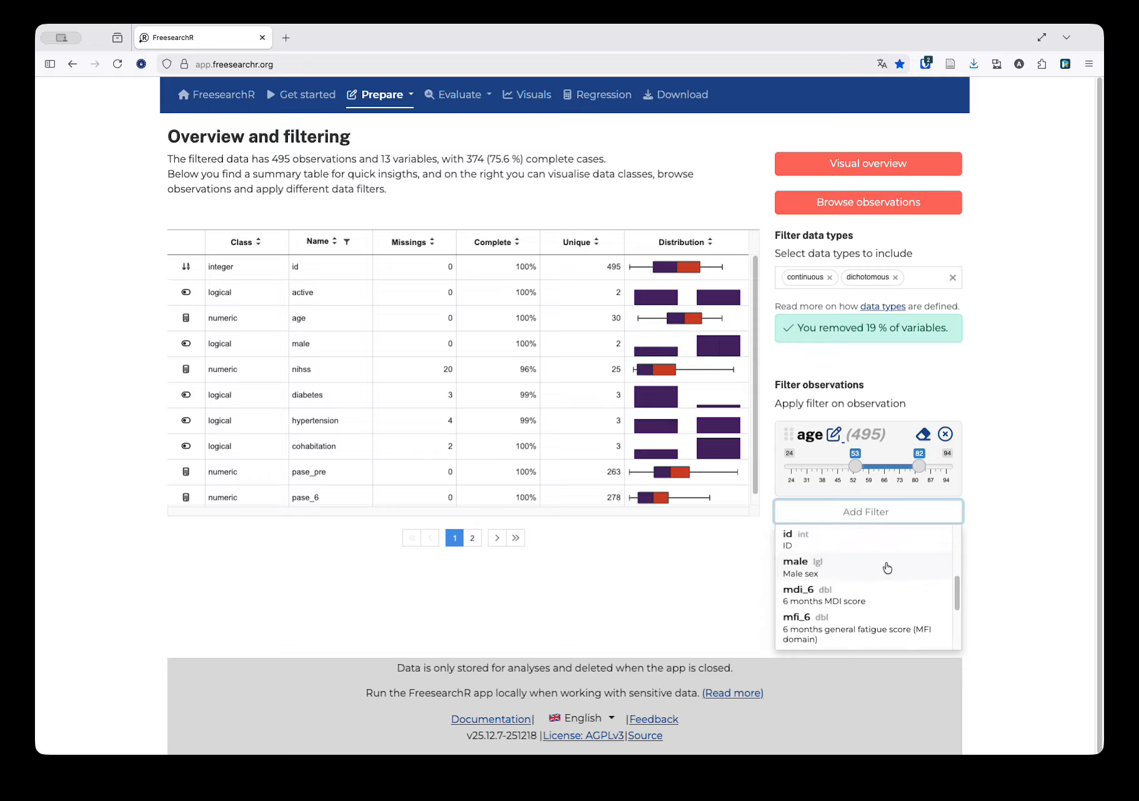
pyautogui.scroll(-1, 866, 562)
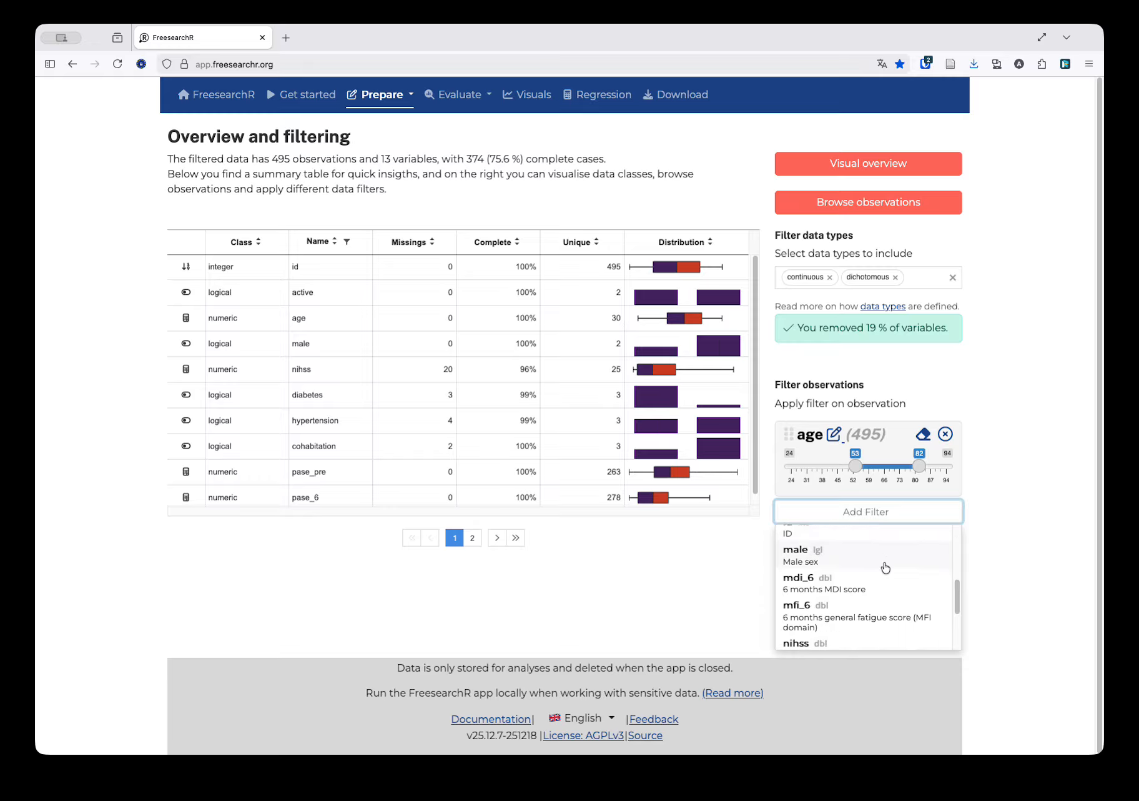
pyautogui.click(853, 586)
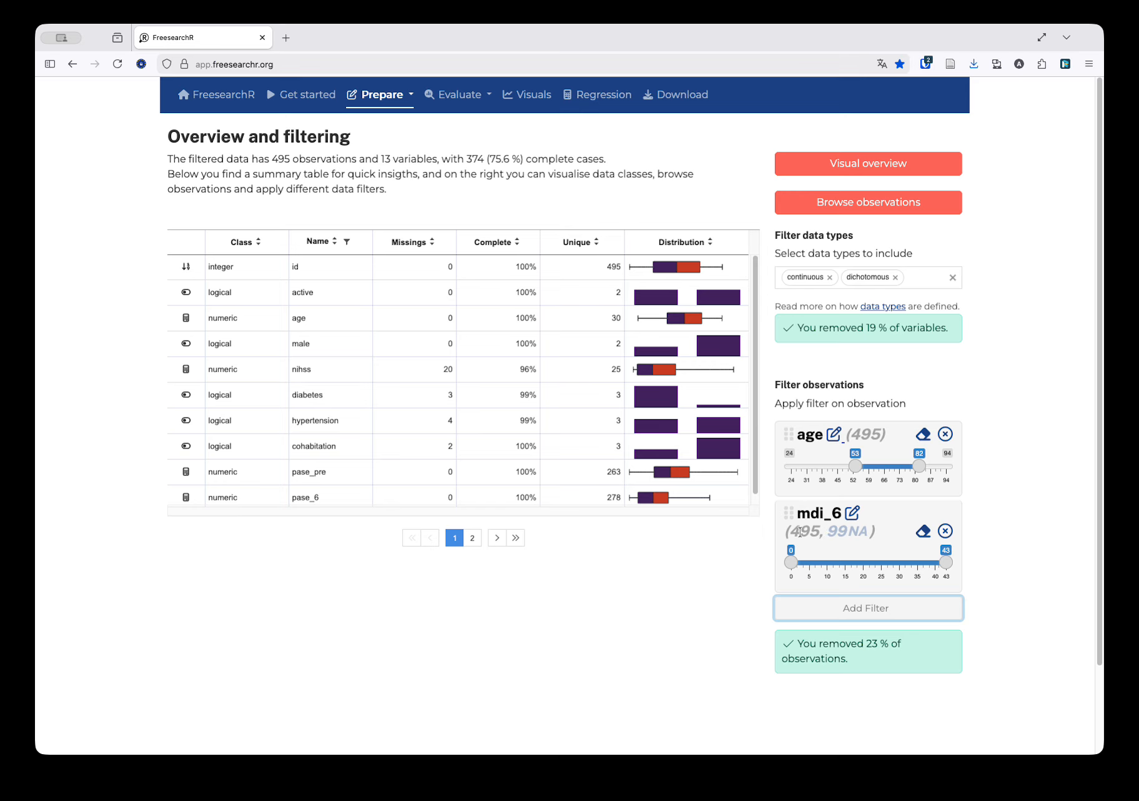
pyautogui.click(851, 533)
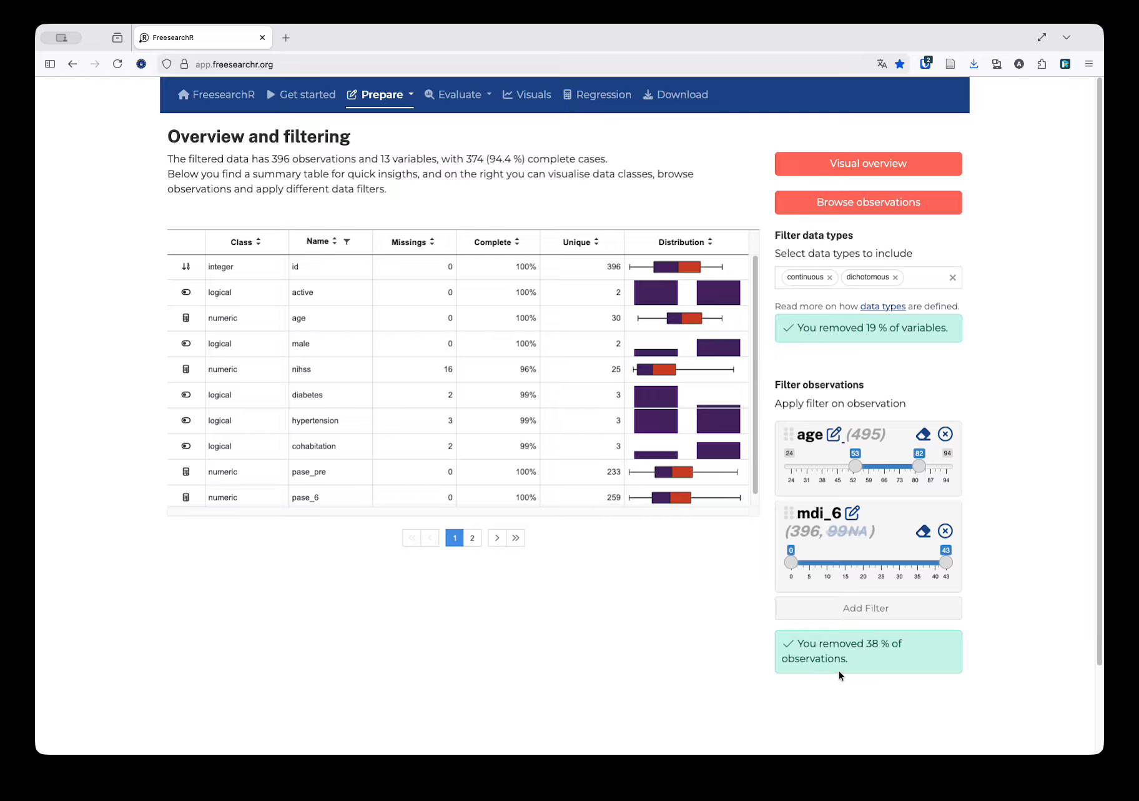
# Add an observation filter on cohabitation and select only True
pyautogui.click(812, 607)
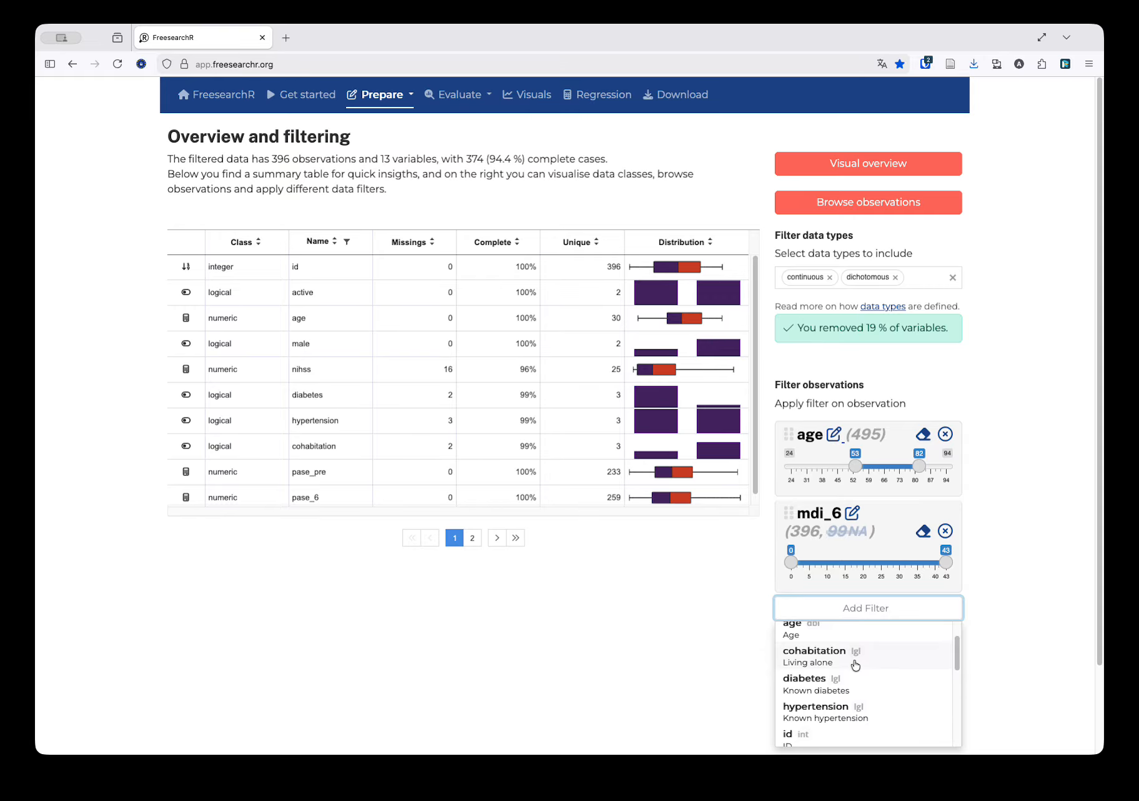
pyautogui.click(853, 656)
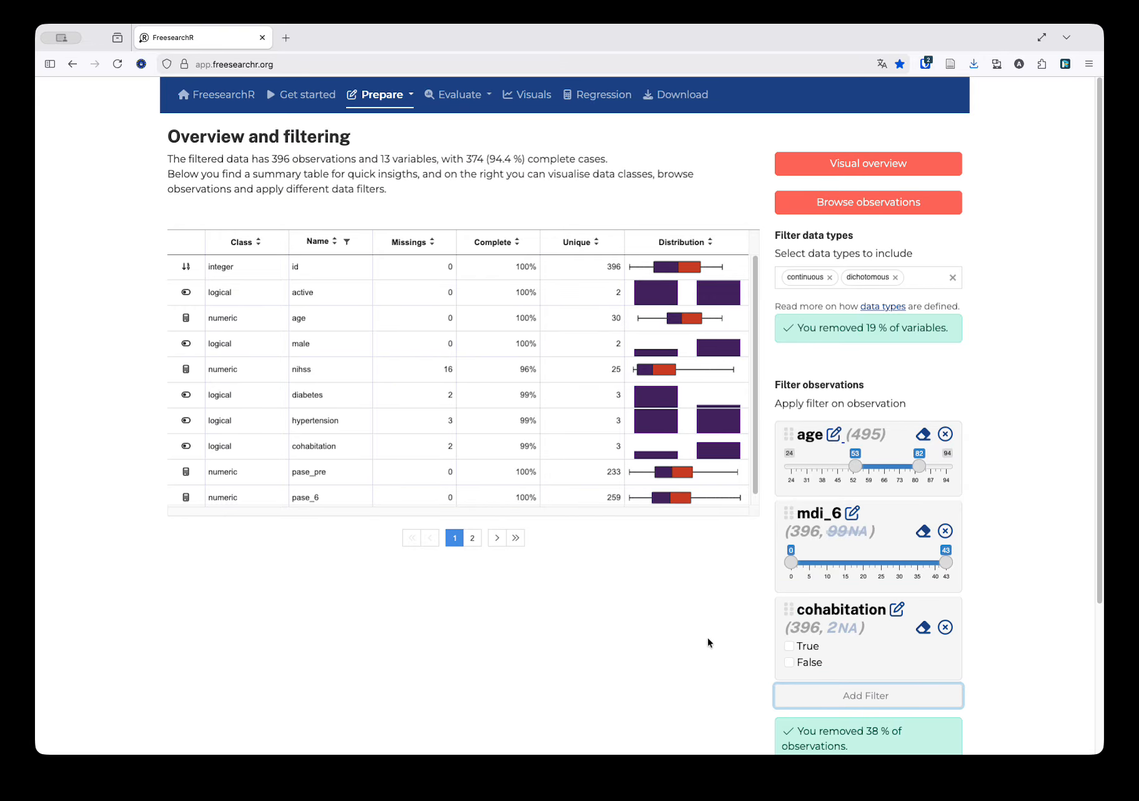
pyautogui.scroll(-1, 708, 642)
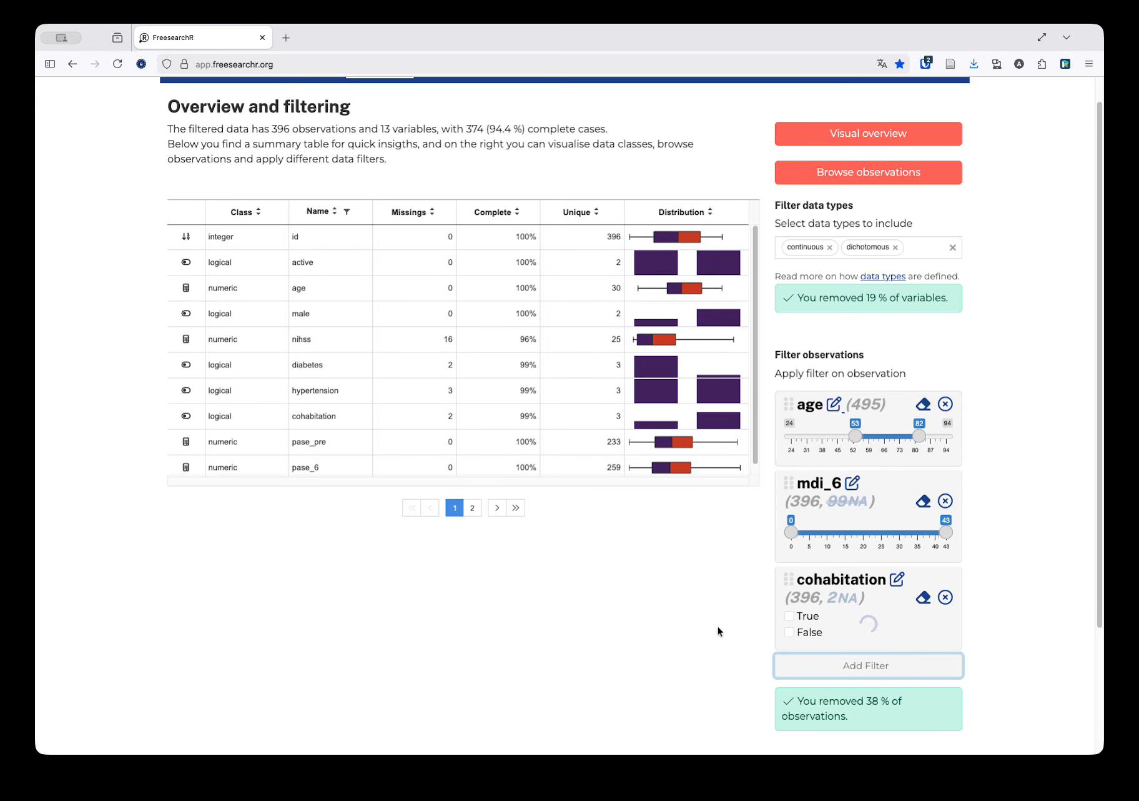
pyautogui.click(789, 616)
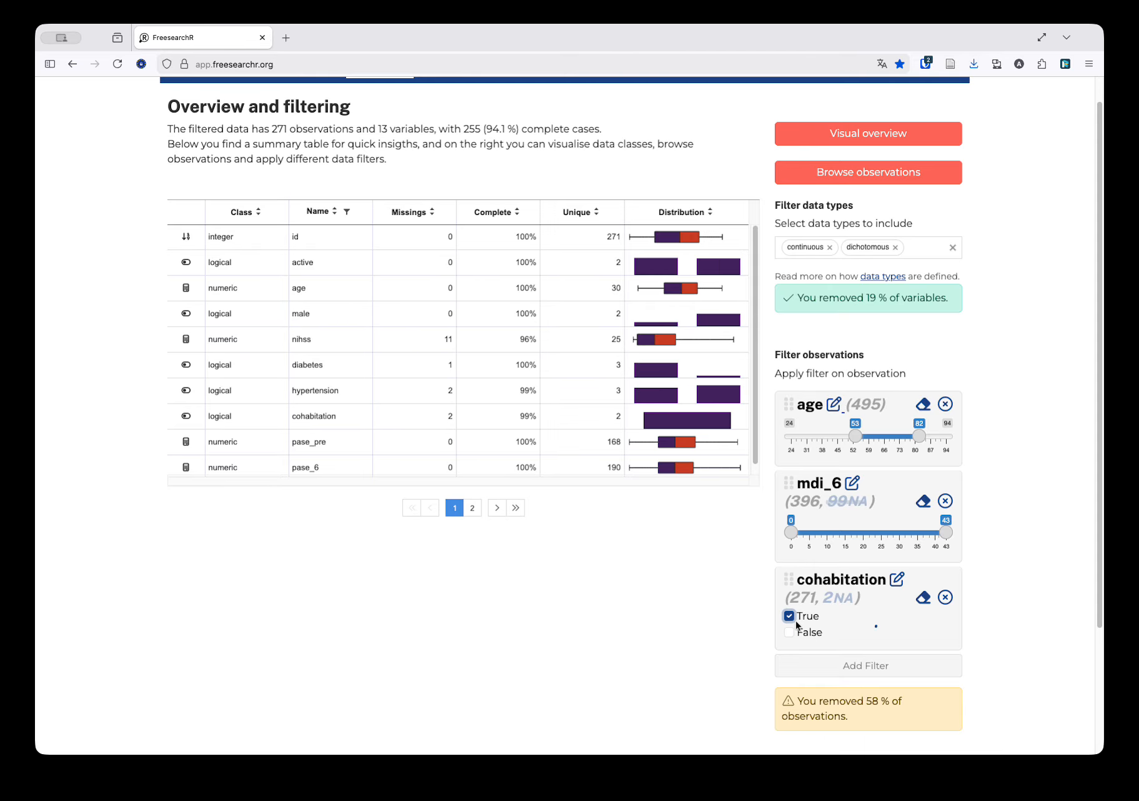
pyautogui.scroll(-3, 806, 619)
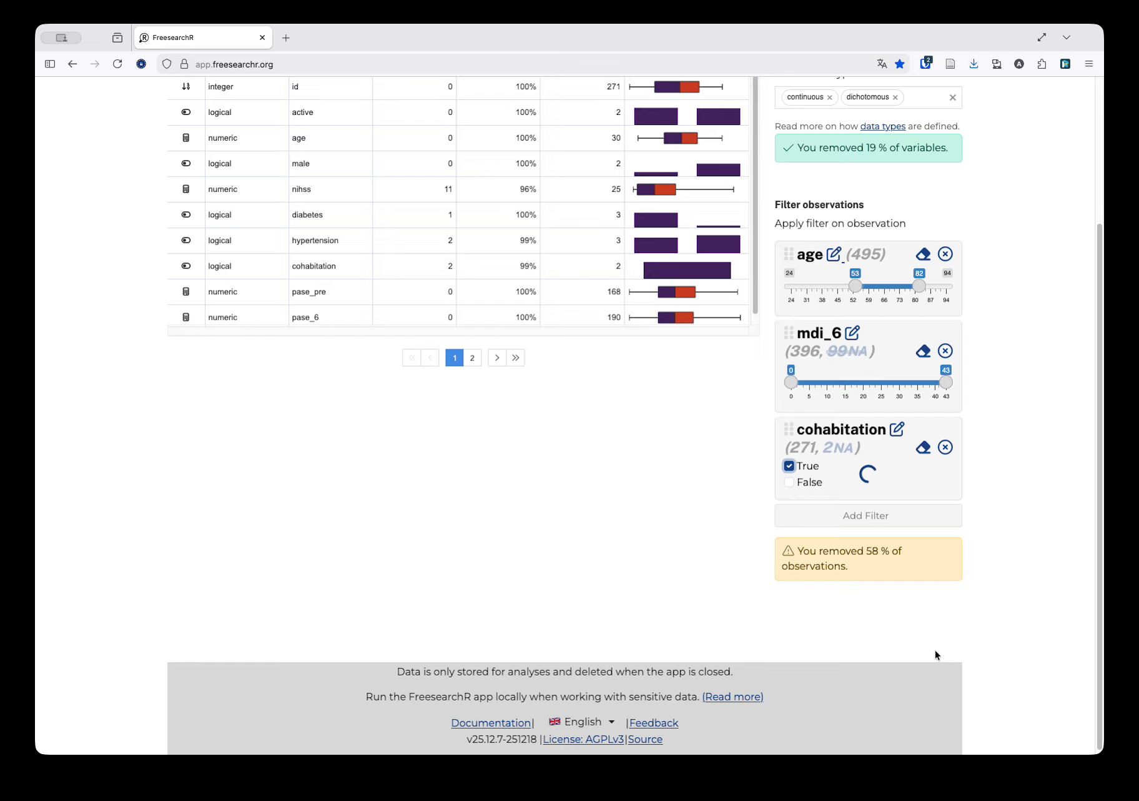
pyautogui.scroll(5, 935, 654)
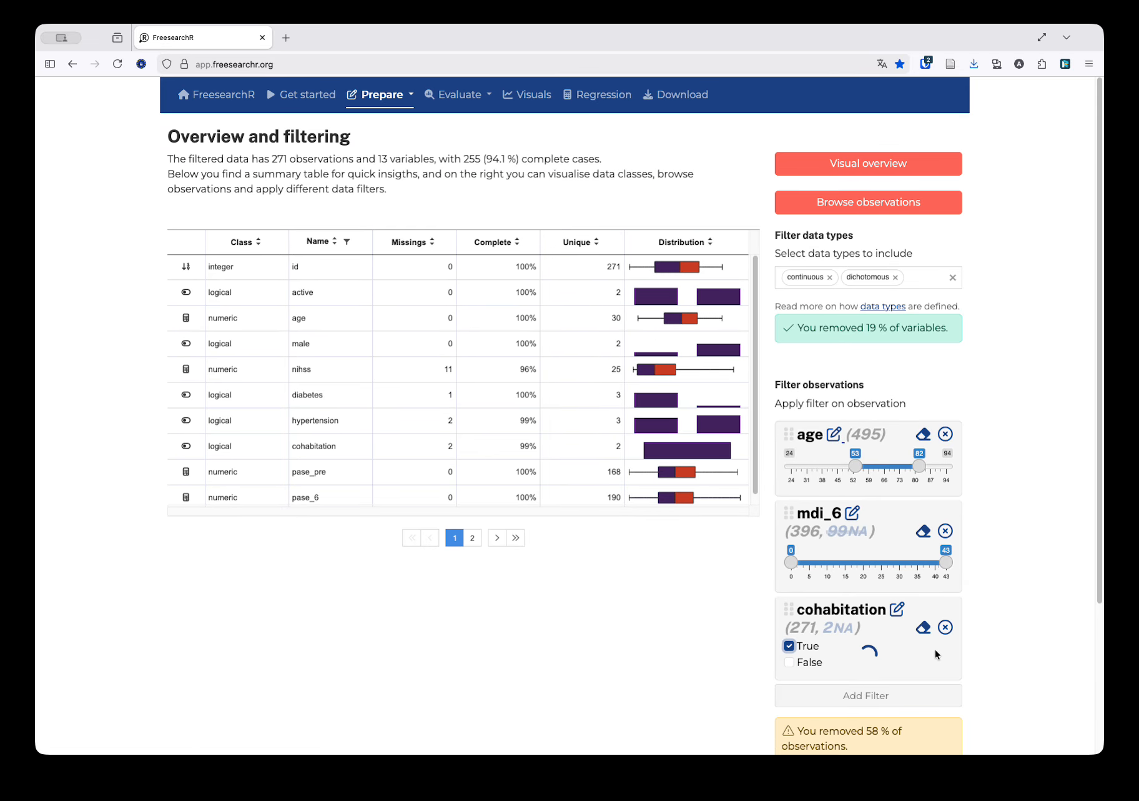
pyautogui.click(389, 103)
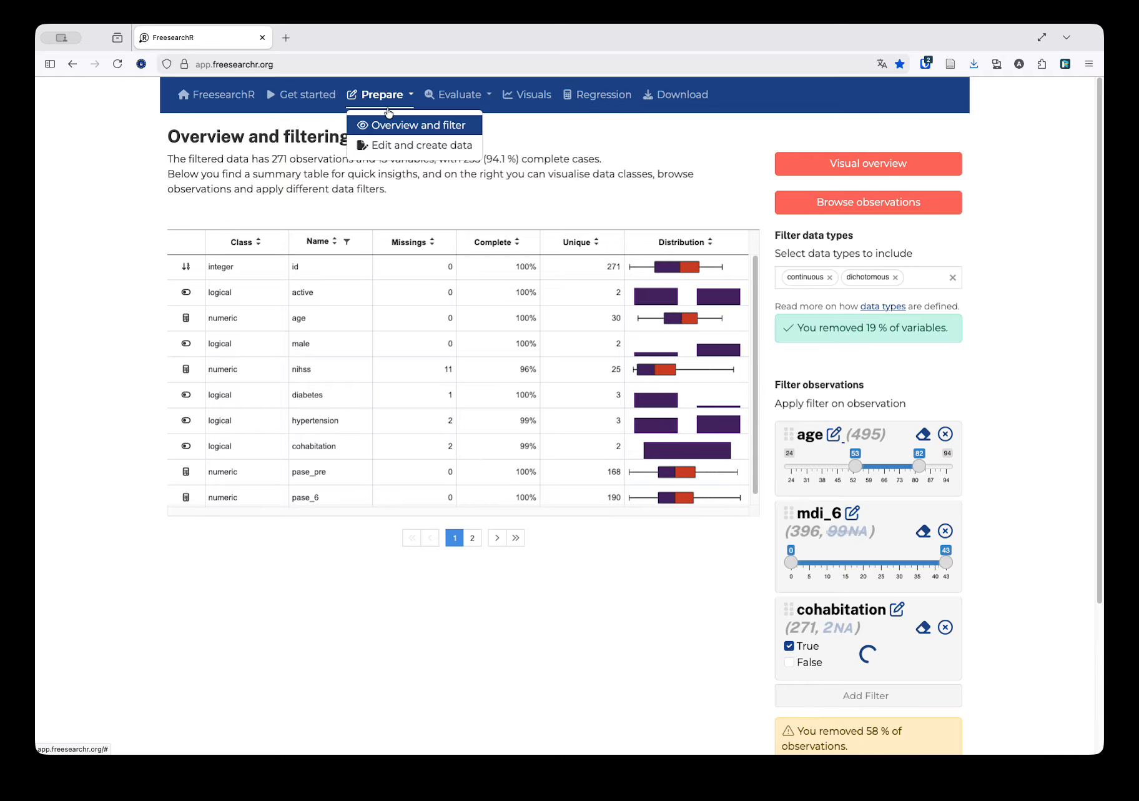
pyautogui.click(289, 134)
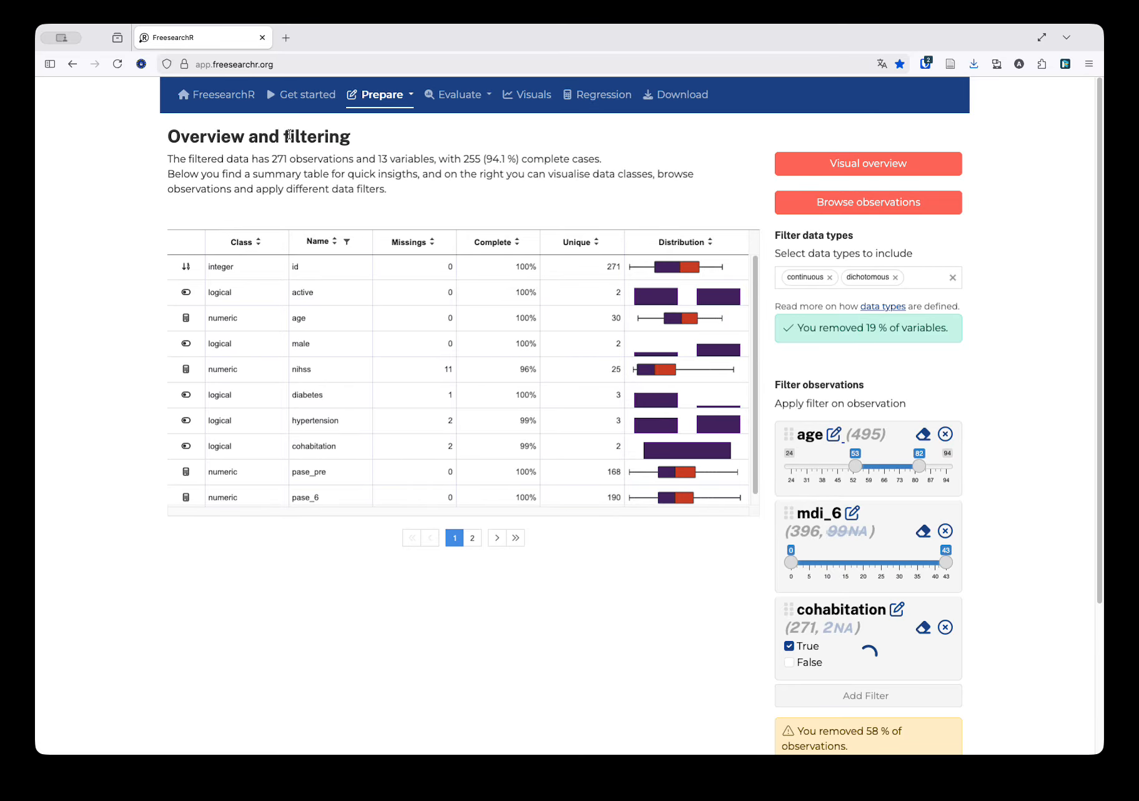
pyautogui.scroll(-5, 556, 189)
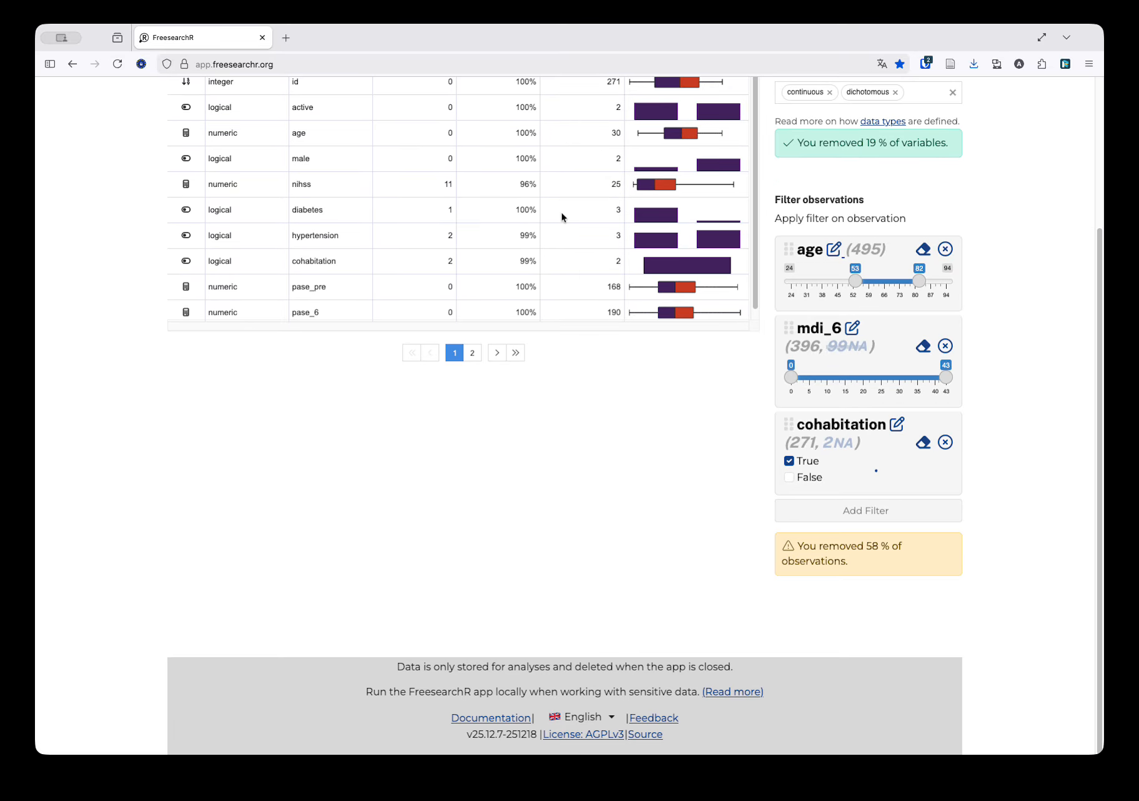
pyautogui.scroll(5, 595, 397)
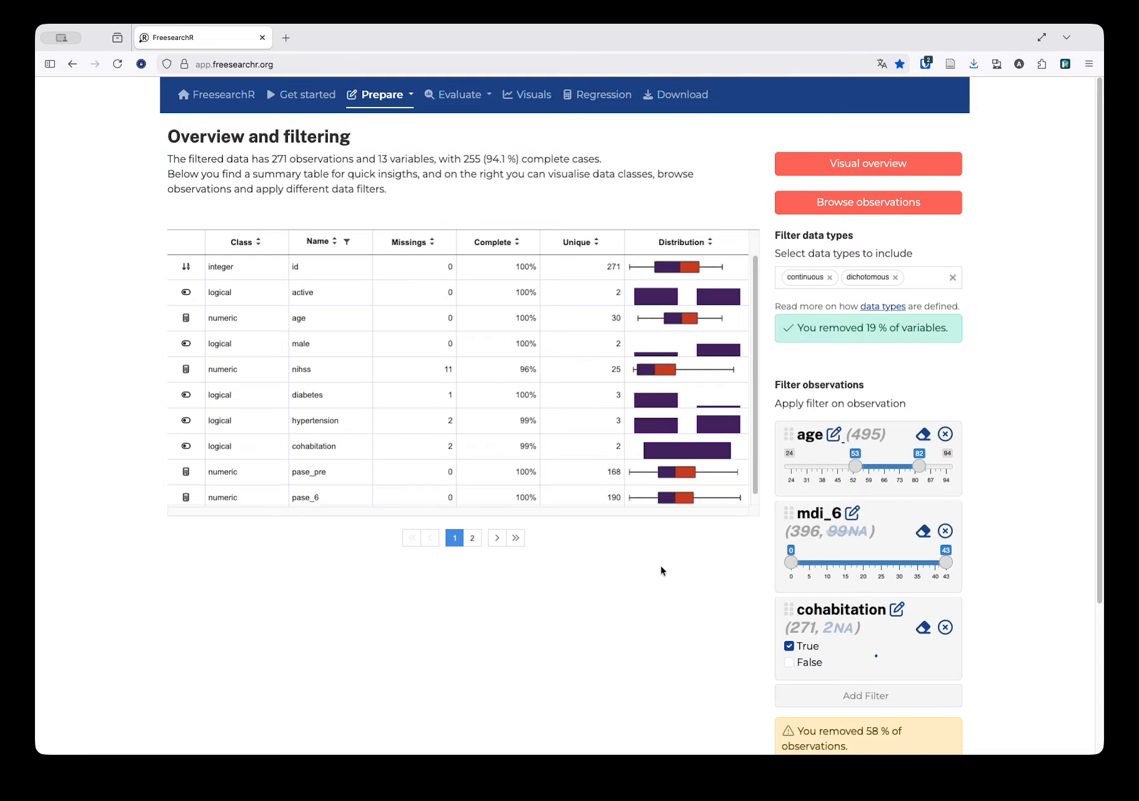
pyautogui.scroll(-1, 662, 569)
pyautogui.scroll(-5, 662, 570)
pyautogui.scroll(5, 662, 570)
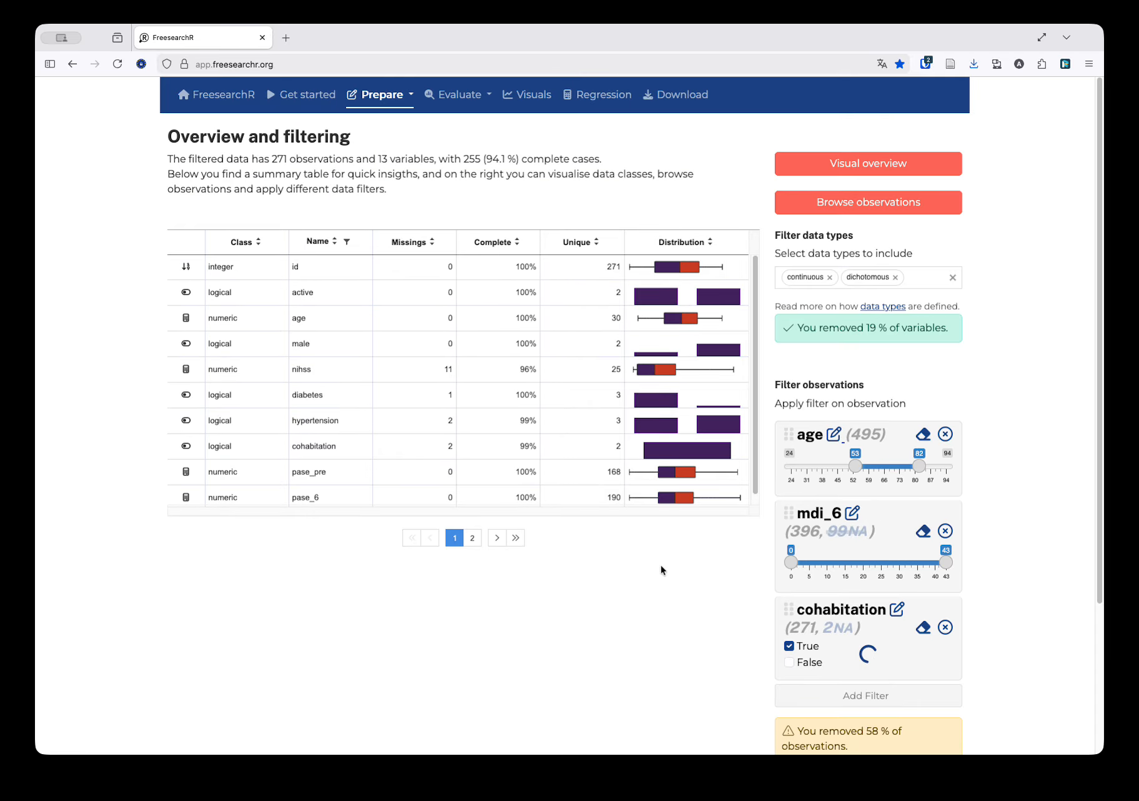